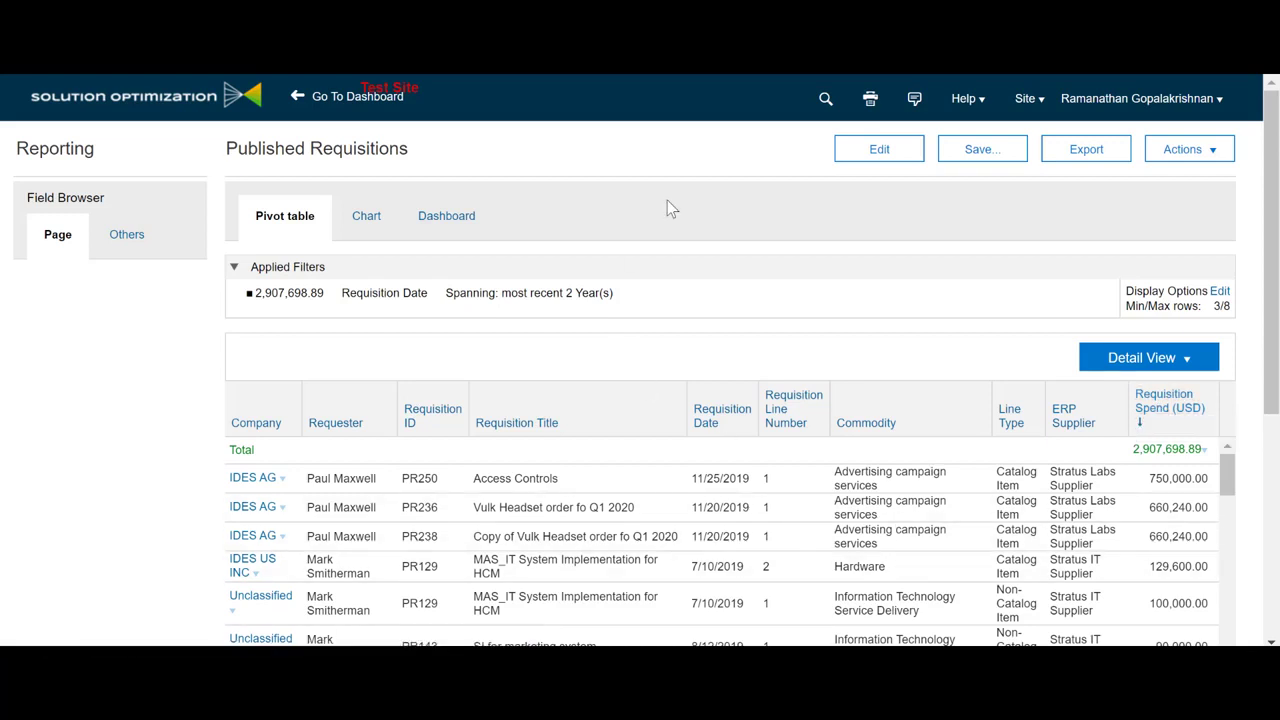
Open the Published Requisitions report's source data for editing and start creating a user-defined field.
{"action": "left_click", "coordinate": [896, 155]}
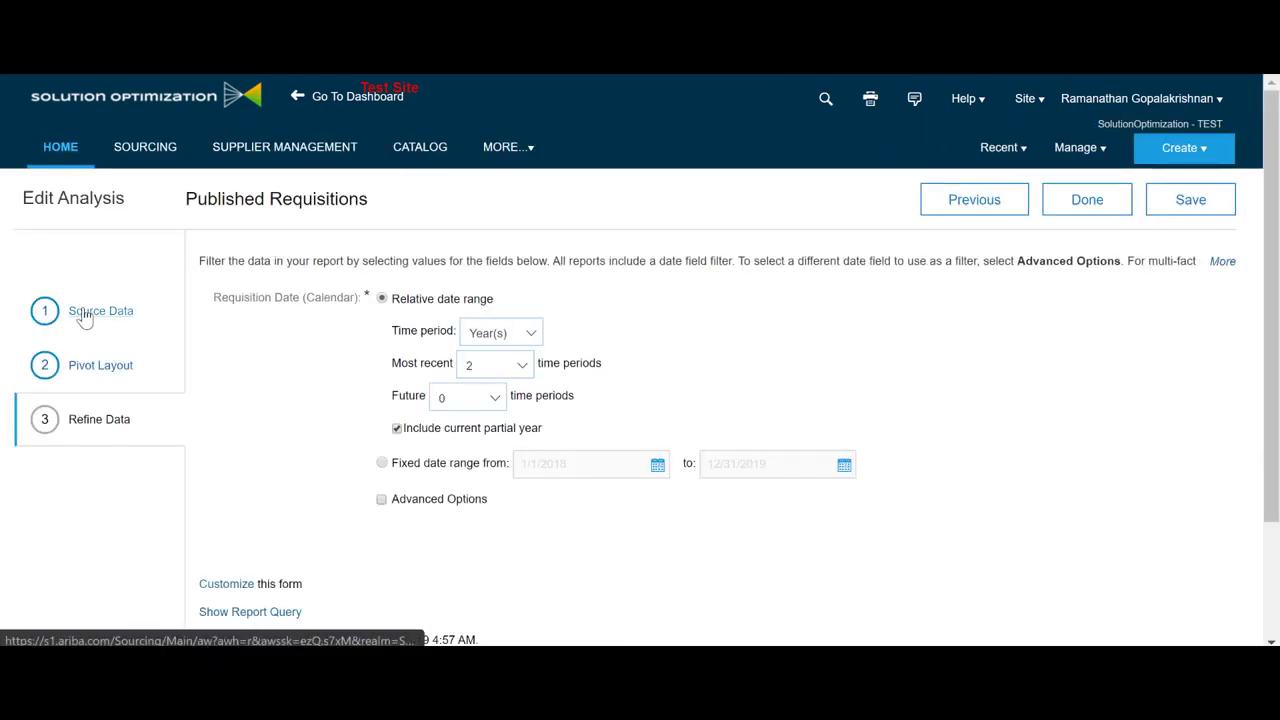
{"action": "left_click", "coordinate": [85, 313]}
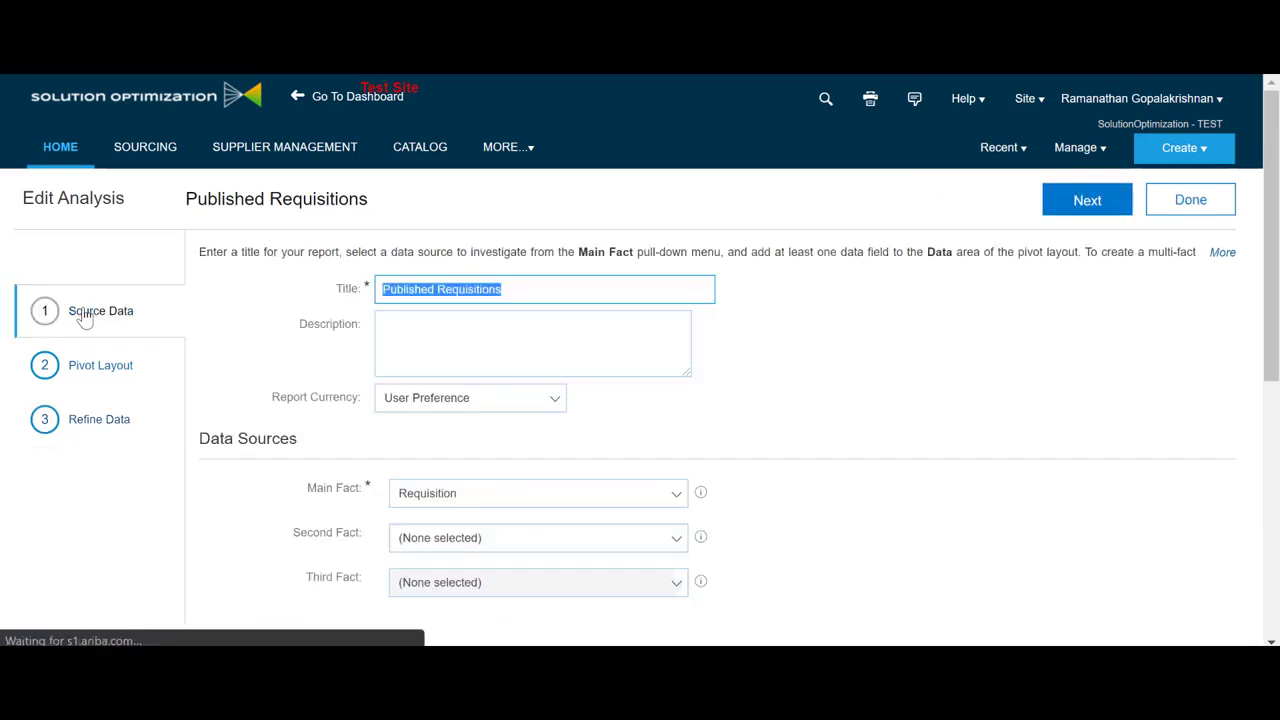
{"action": "scroll", "coordinate": [300, 380], "scroll_direction": "down", "scroll_amount": 2}
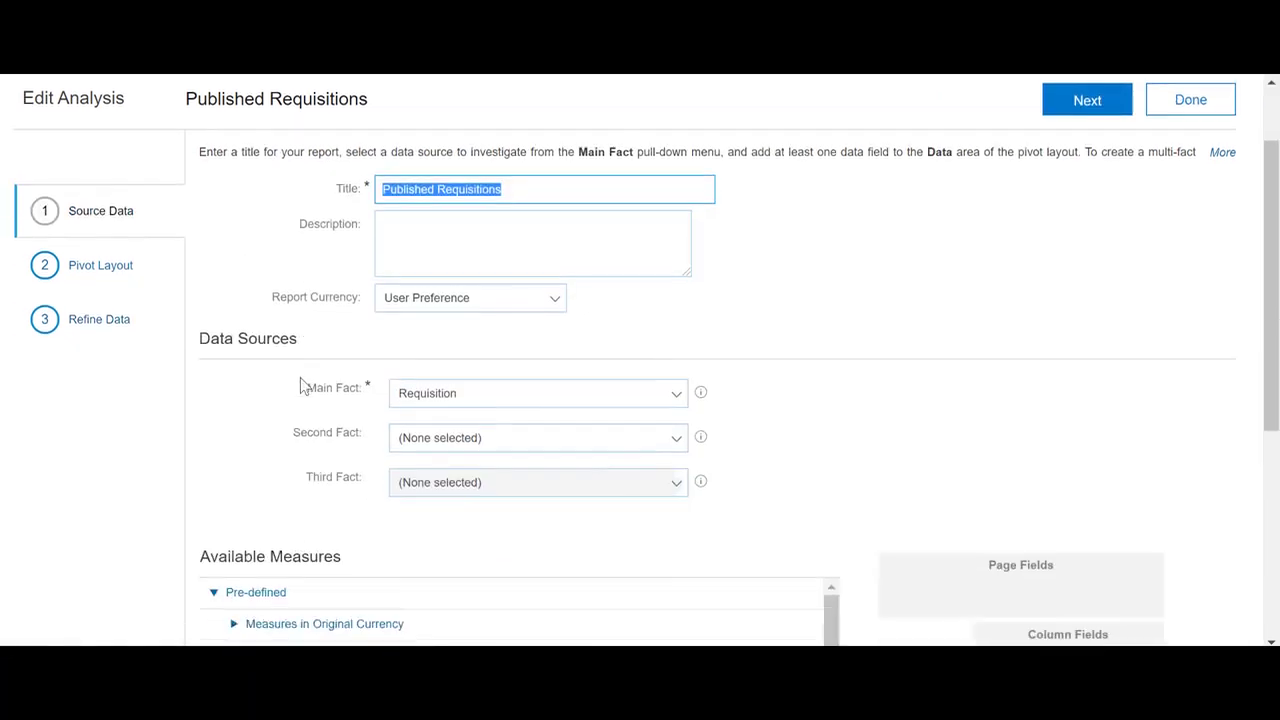
{"action": "scroll", "coordinate": [305, 385], "scroll_direction": "down", "scroll_amount": 2}
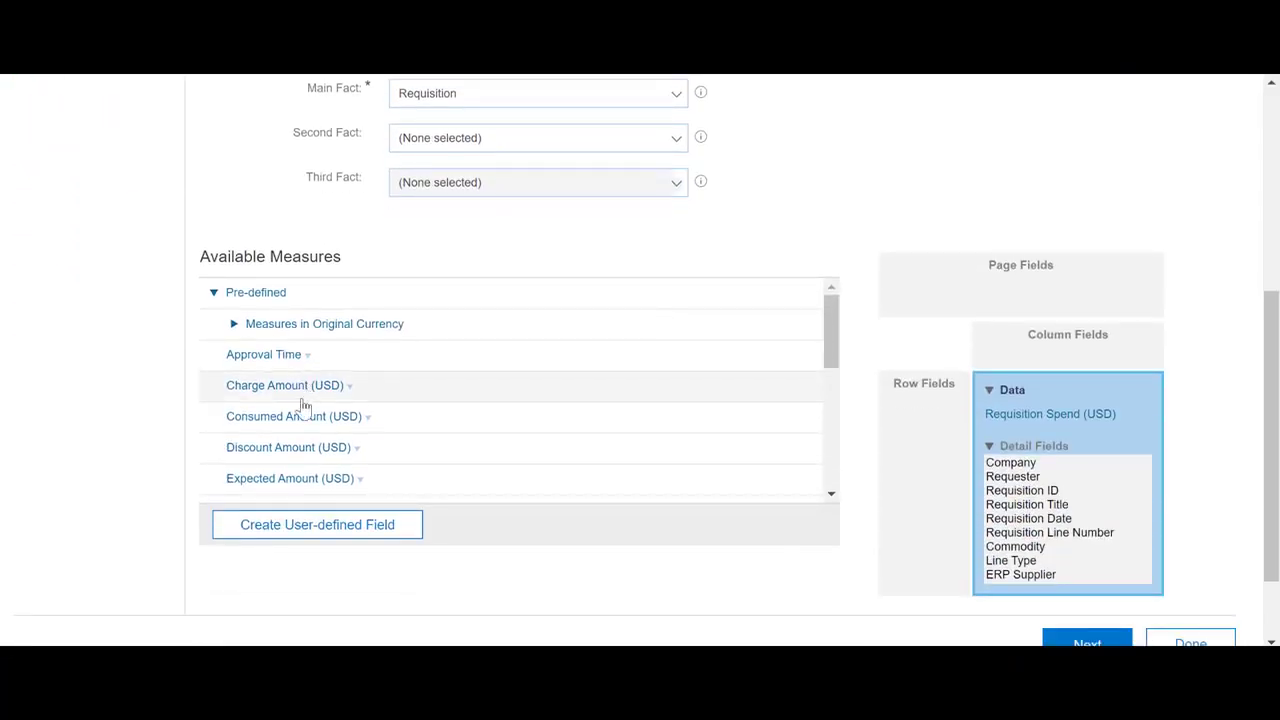
{"action": "left_click", "coordinate": [303, 540]}
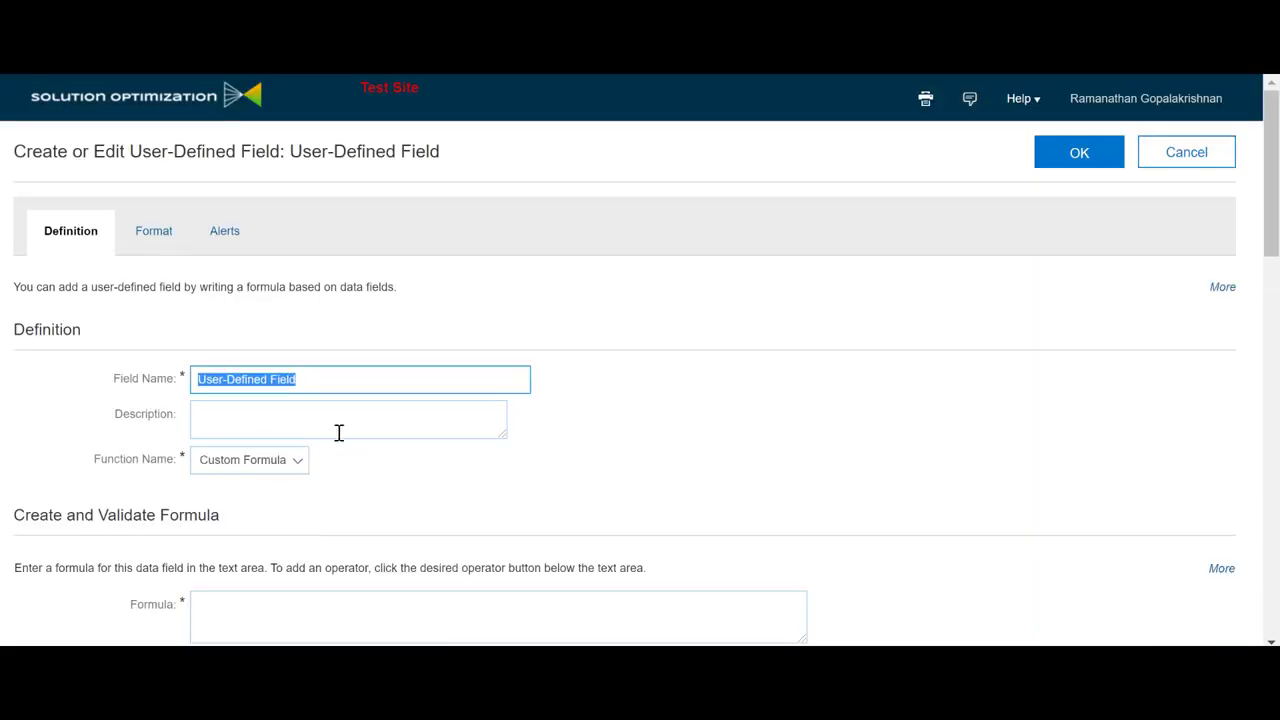
Name the user-defined field Grade and set its function to Grade [0-100].
{"action": "type", "text": "Grade"}
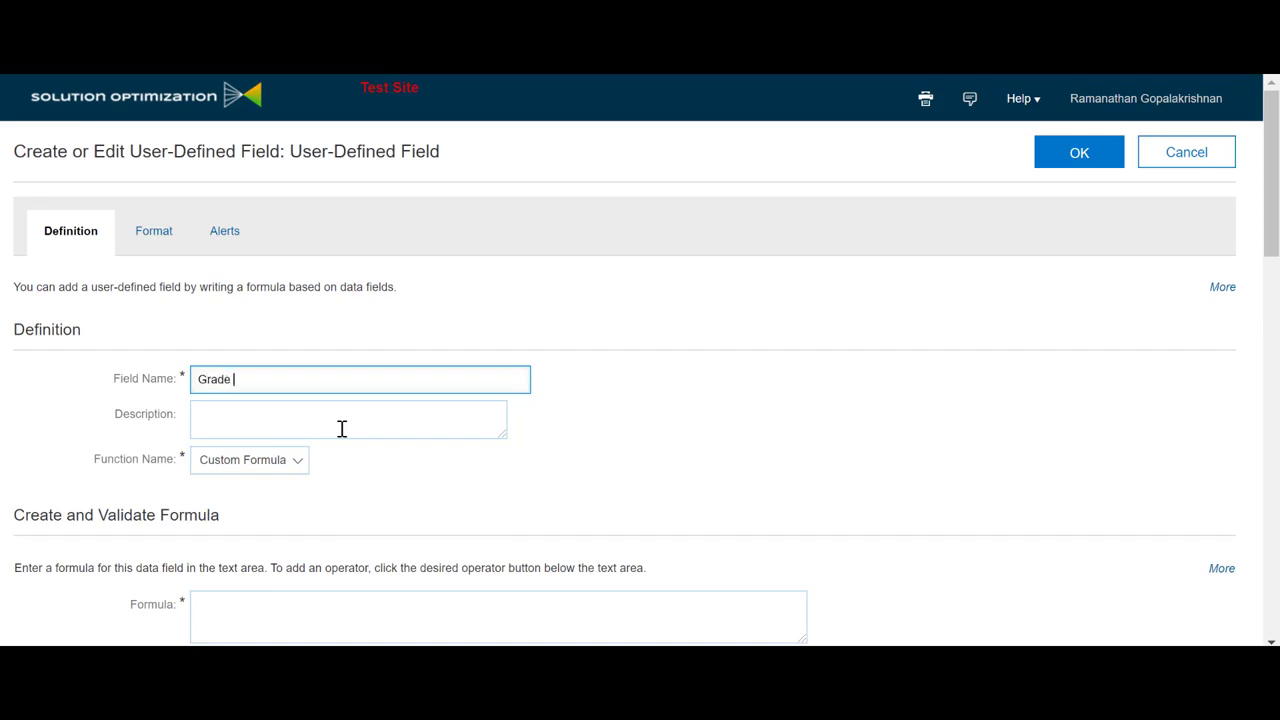
{"action": "scroll", "coordinate": [341, 428], "scroll_direction": "down", "scroll_amount": 1}
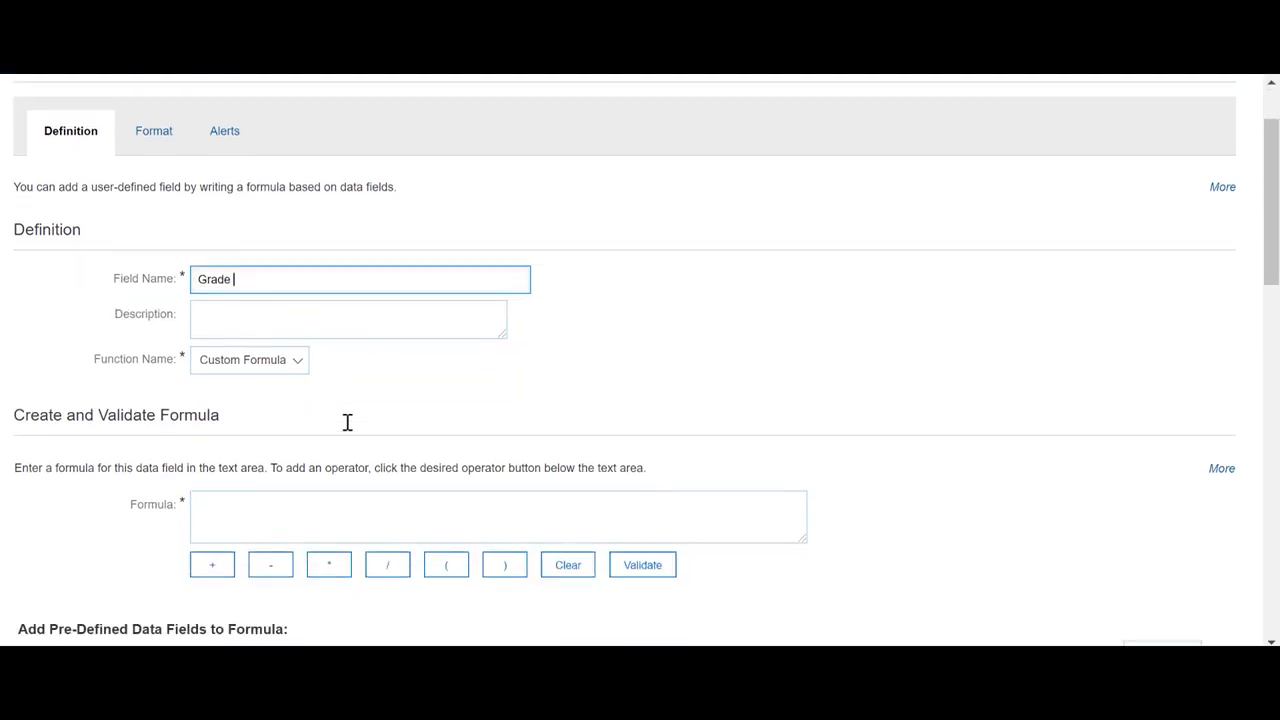
{"action": "left_click", "coordinate": [253, 371]}
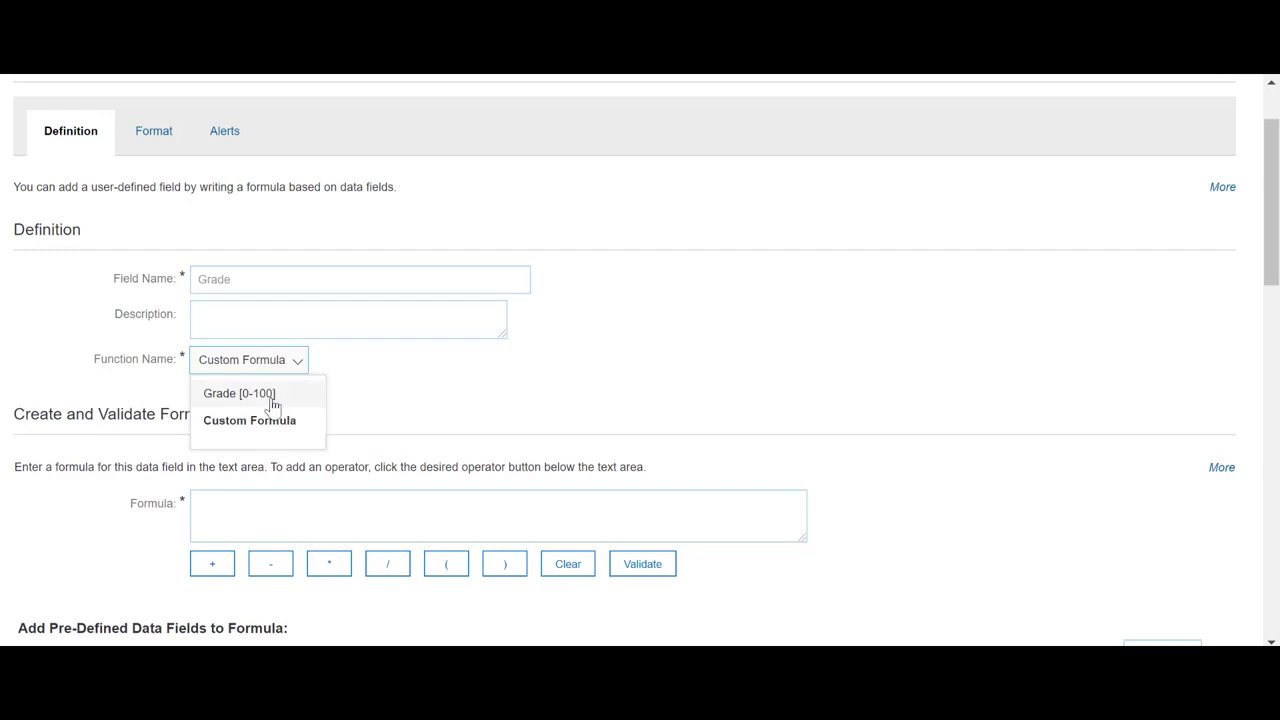
{"action": "left_click", "coordinate": [240, 394]}
Choose Requisition Spend (USD) as the data field that the grade function uses.
{"action": "scroll", "coordinate": [274, 405], "scroll_direction": "down", "scroll_amount": 2}
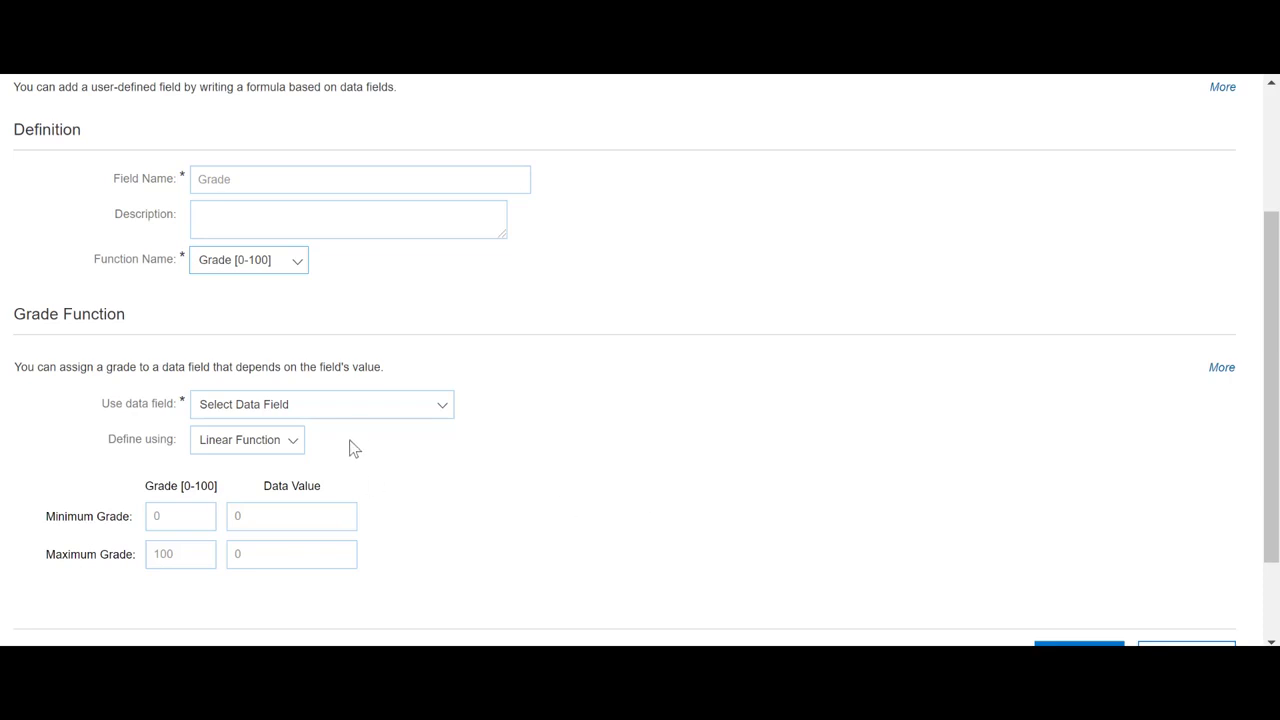
{"action": "left_click", "coordinate": [351, 411]}
{"action": "scroll", "coordinate": [354, 480], "scroll_direction": "down", "scroll_amount": 6}
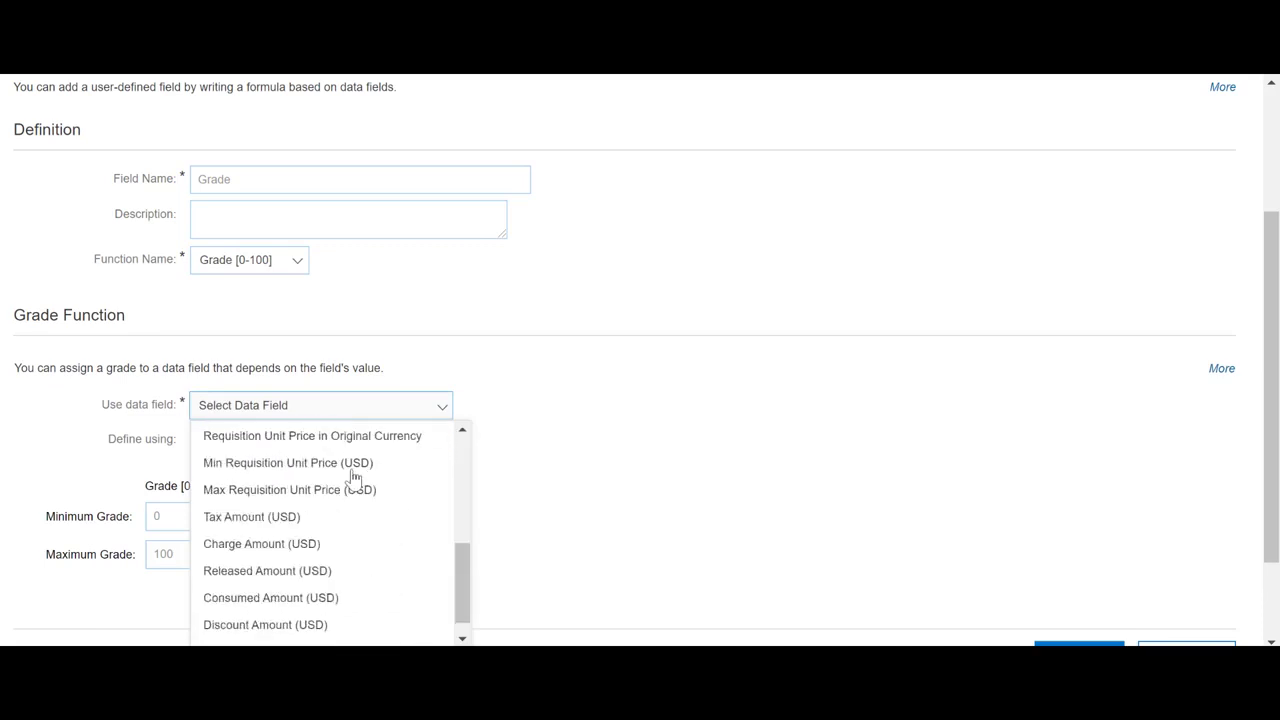
{"action": "scroll", "coordinate": [350, 485], "scroll_direction": "up", "scroll_amount": 1}
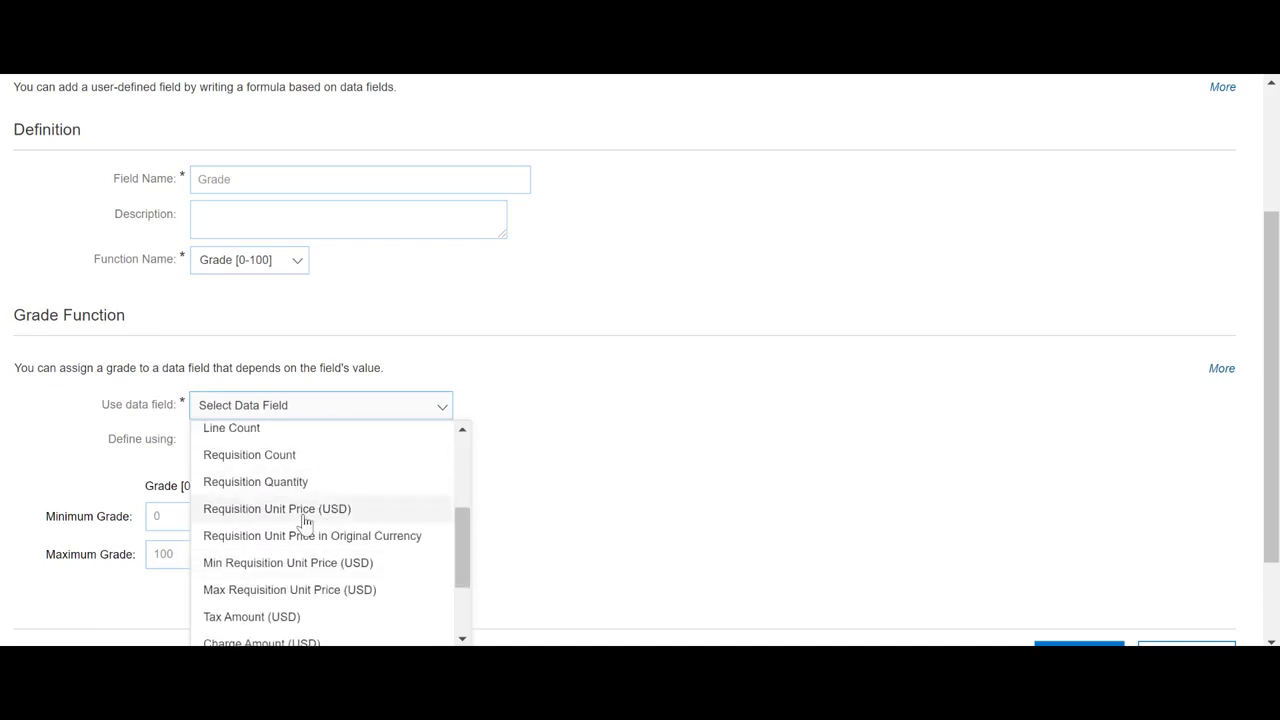
{"action": "scroll", "coordinate": [654, 488], "scroll_direction": "down", "scroll_amount": 1}
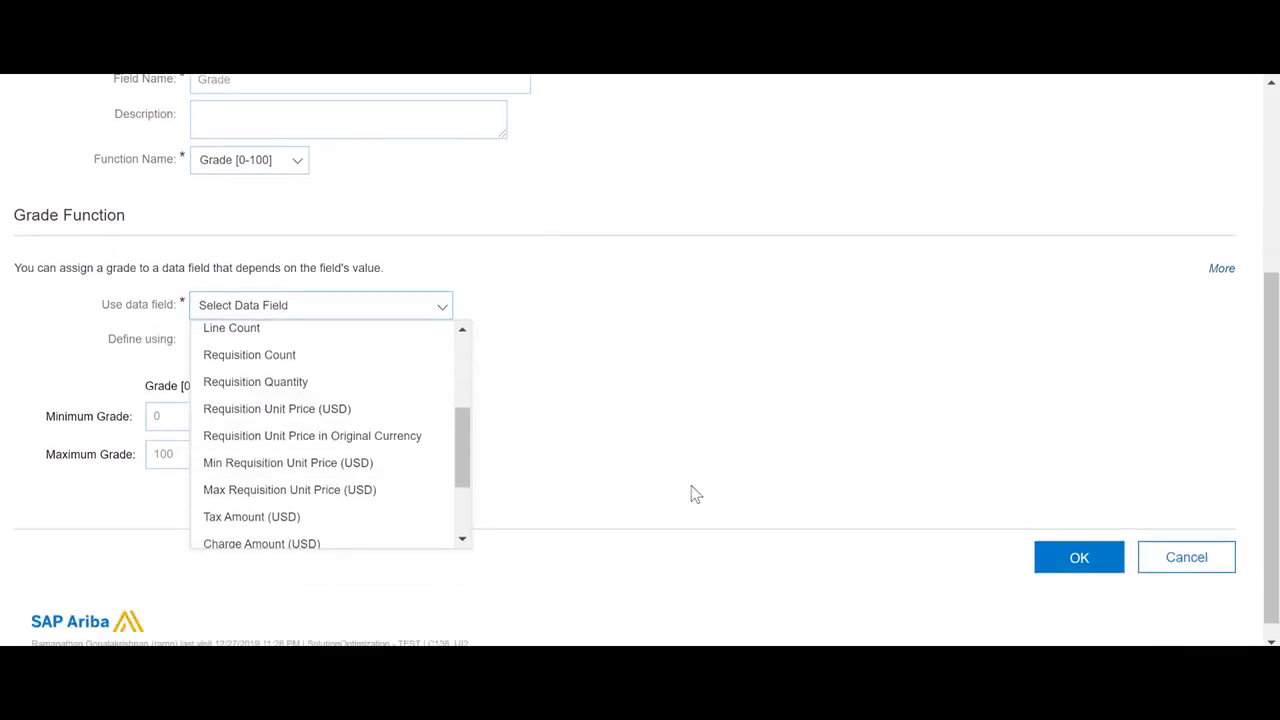
{"action": "scroll", "coordinate": [323, 453], "scroll_direction": "down", "scroll_amount": 1}
{"action": "scroll", "coordinate": [326, 497], "scroll_direction": "down", "scroll_amount": 1}
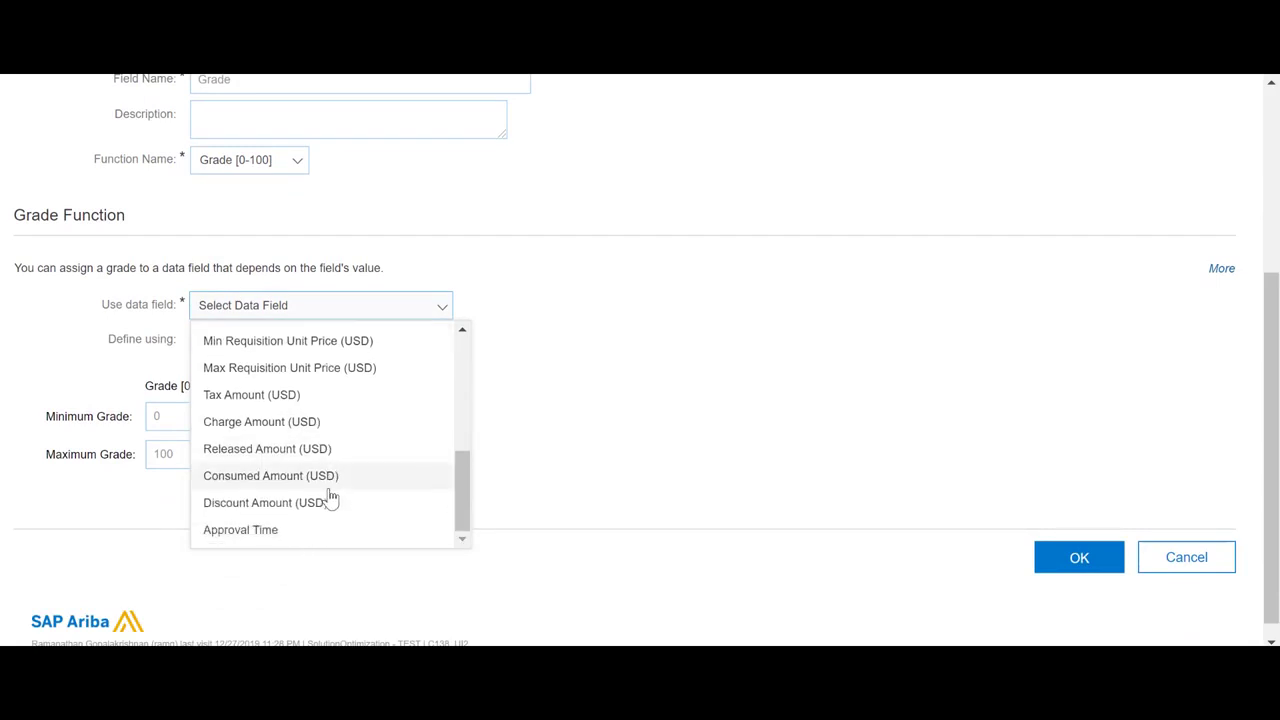
{"action": "scroll", "coordinate": [326, 497], "scroll_direction": "up", "scroll_amount": 10}
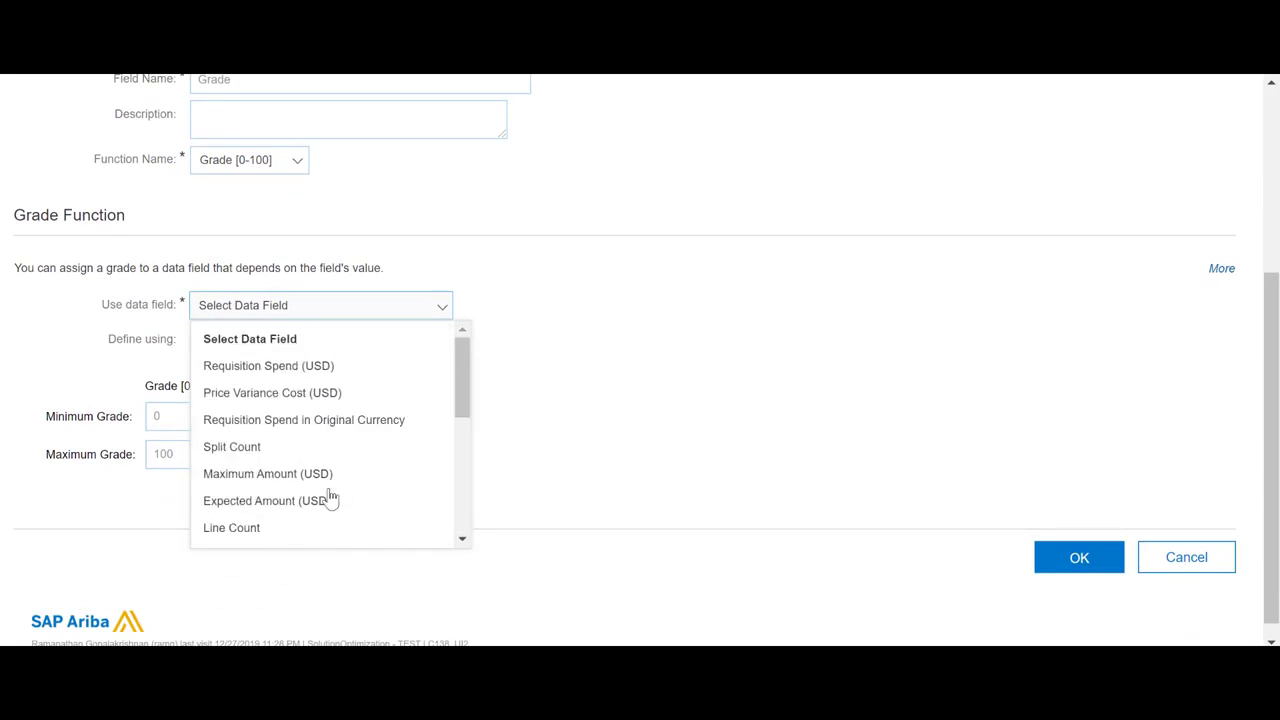
{"action": "left_click", "coordinate": [297, 370]}
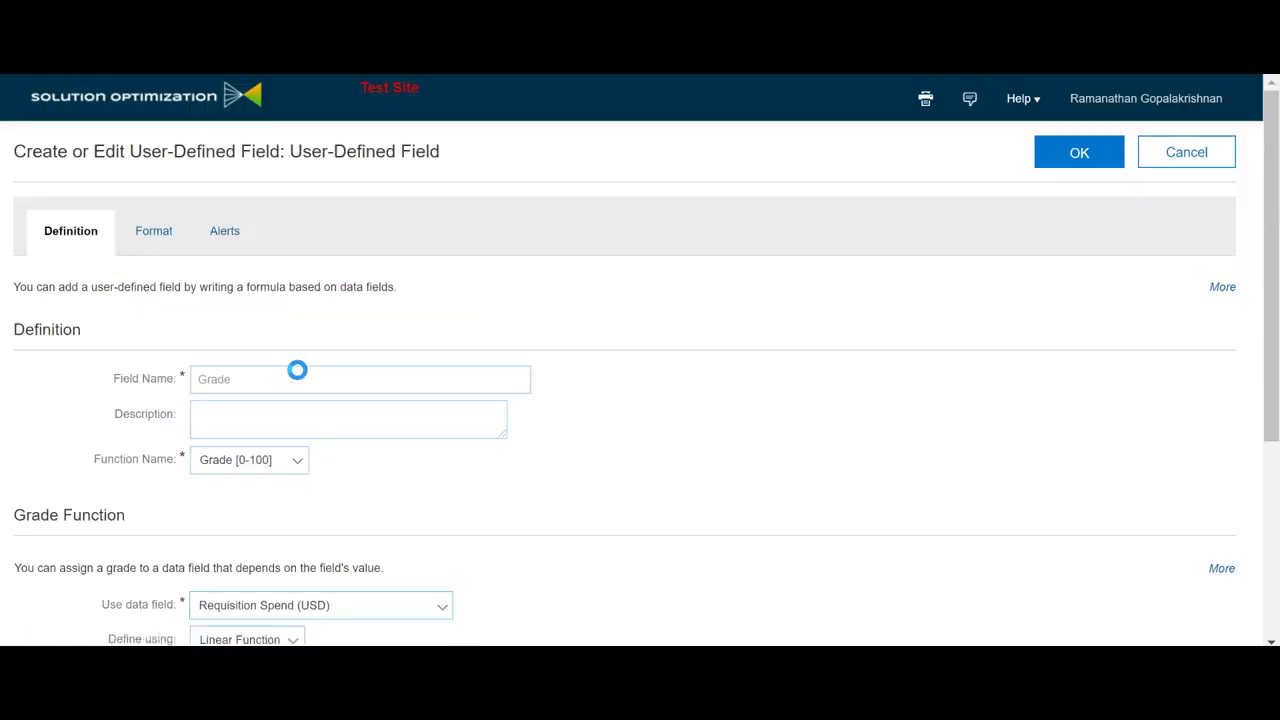
Define the grade using the Linear Function option.
{"action": "scroll", "coordinate": [354, 399], "scroll_direction": "down", "scroll_amount": 2}
{"action": "scroll", "coordinate": [354, 404], "scroll_direction": "down", "scroll_amount": 1}
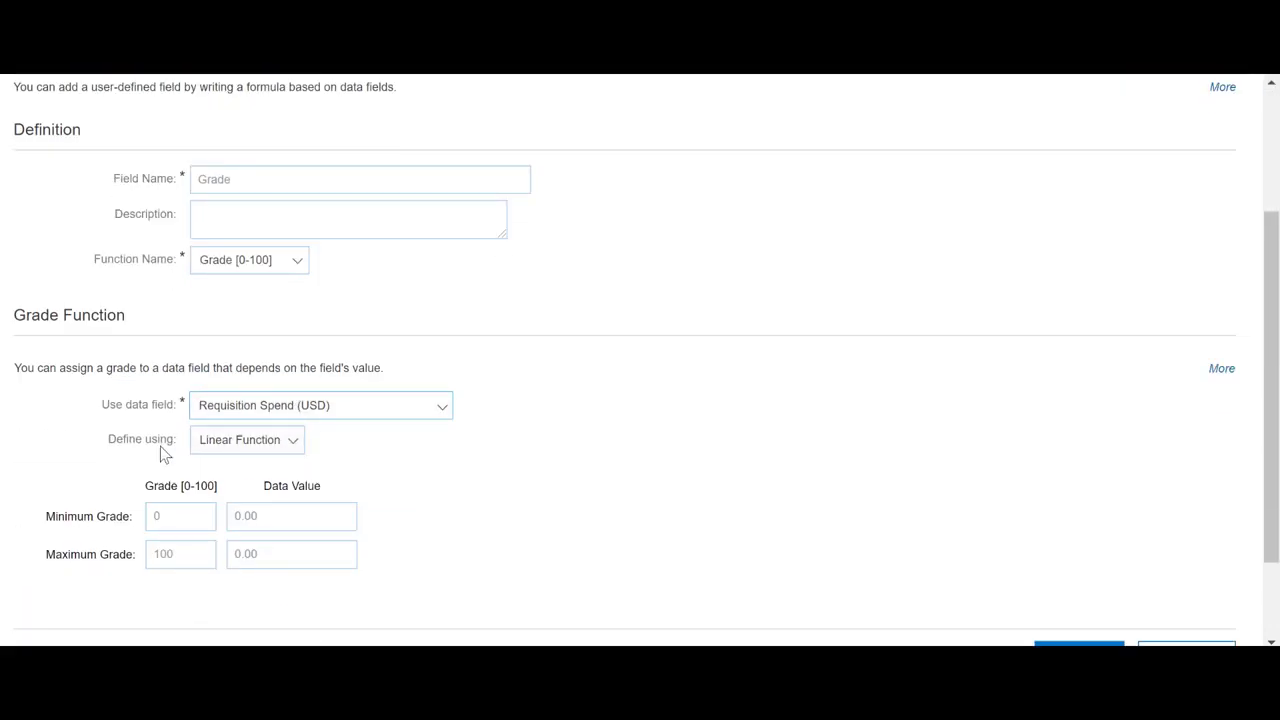
{"action": "scroll", "coordinate": [144, 446], "scroll_direction": "down", "scroll_amount": 1}
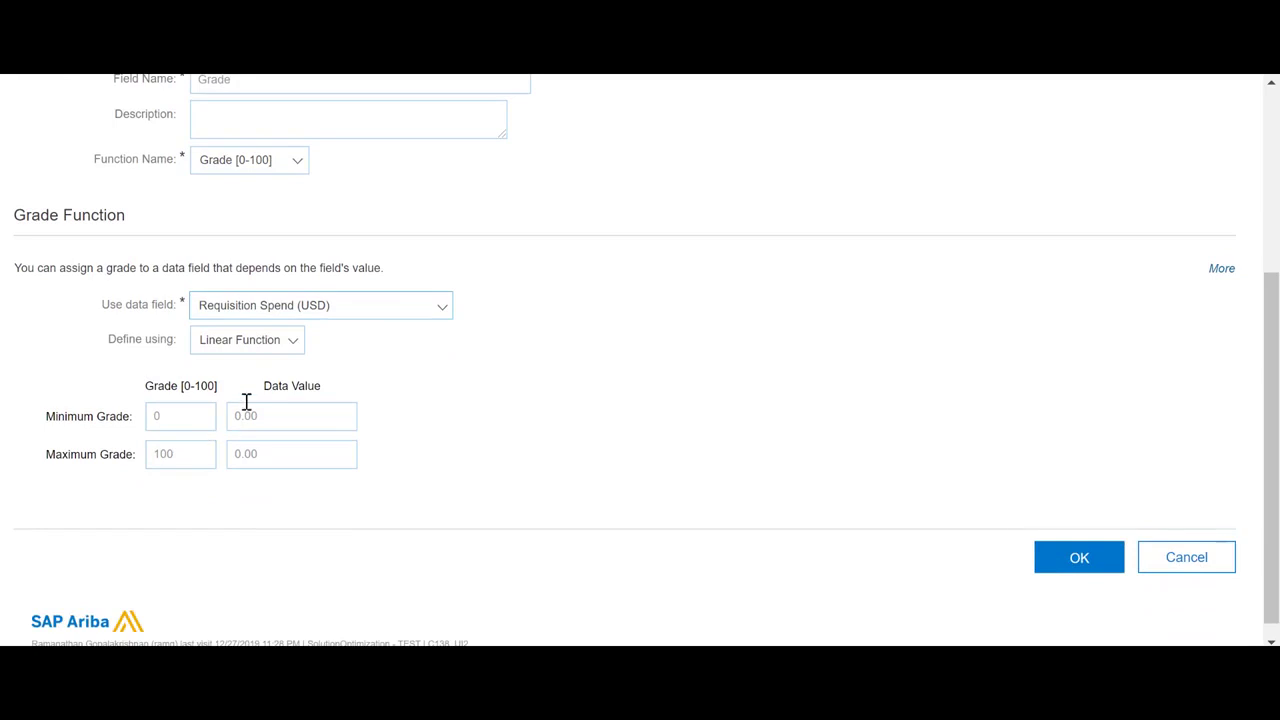
{"action": "left_click", "coordinate": [282, 345]}
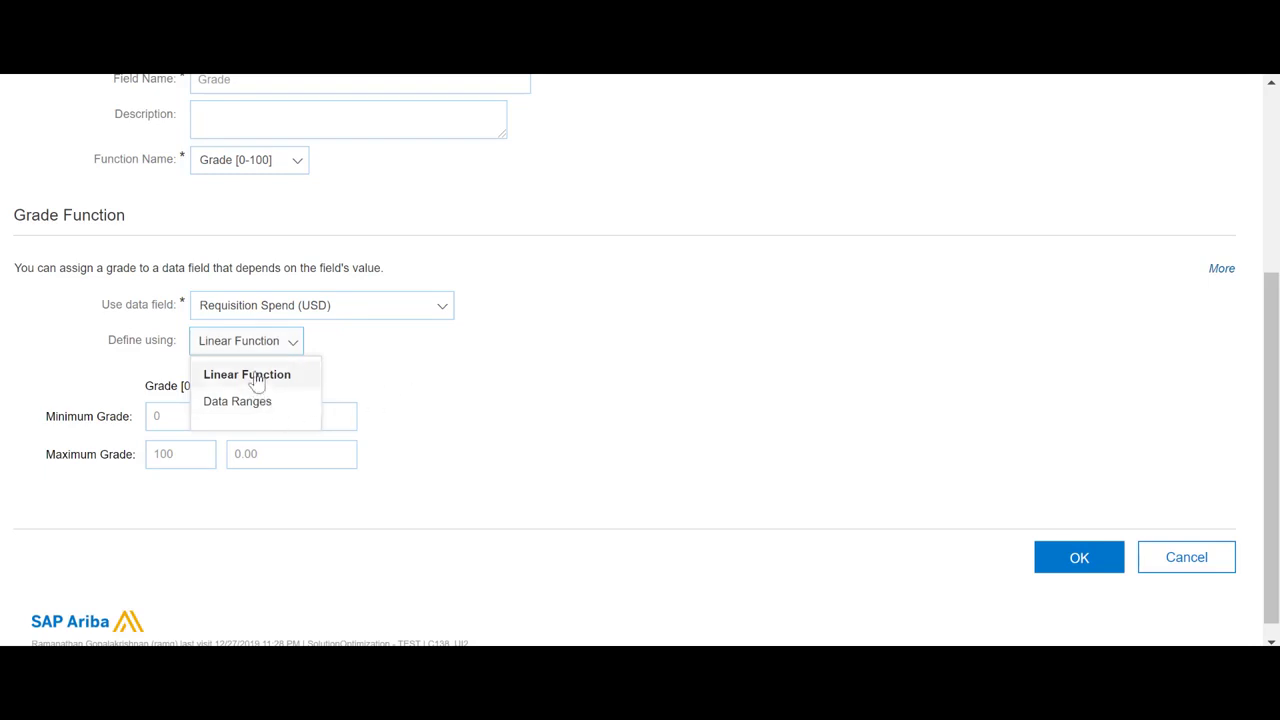
{"action": "left_click", "coordinate": [257, 382]}
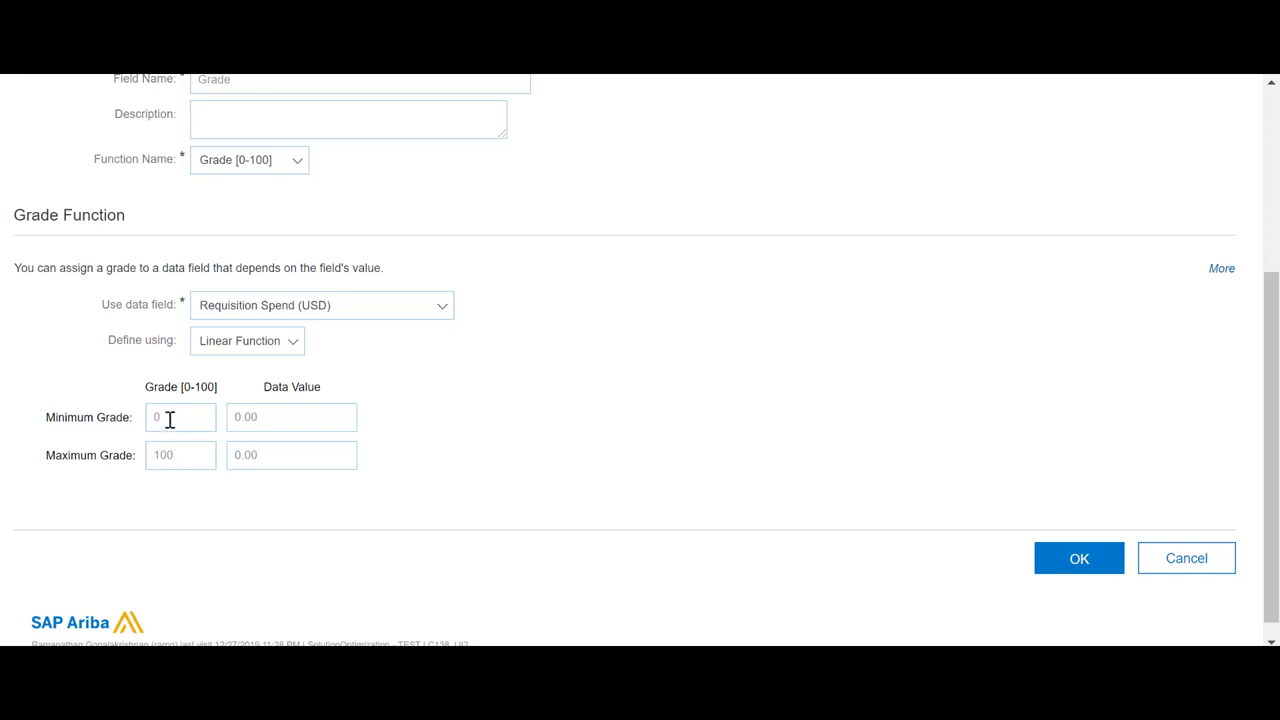
Set the maximum grade to 5 and its data value to 1000000.
{"action": "left_click_drag", "start_coordinate": [180, 455], "coordinate": [112, 460]}
{"action": "type", "text": "5"}
{"action": "left_click", "coordinate": [292, 421]}
{"action": "double_click", "coordinate": [246, 455]}
{"action": "type", "text": "10"}
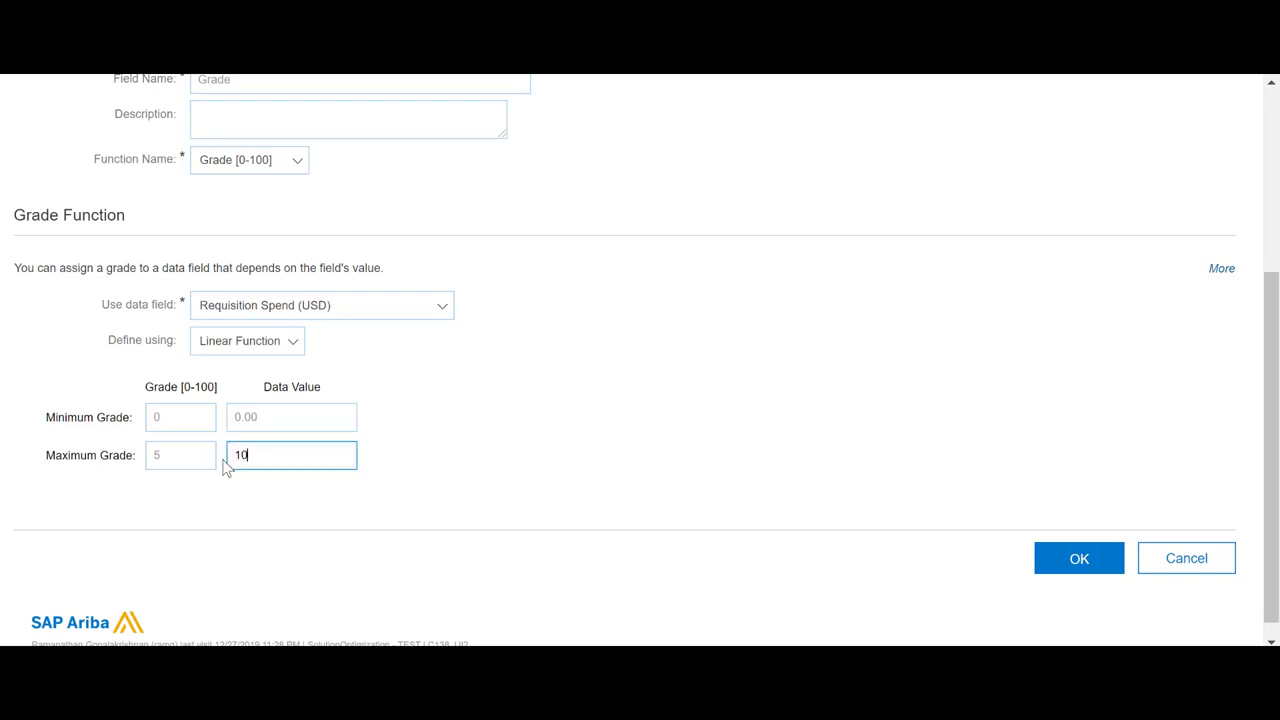
{"action": "type", "text": "00000"}
Accept the Grade field definition and finish editing the report to review the grades in its pivot table.
{"action": "left_click", "coordinate": [1080, 576]}
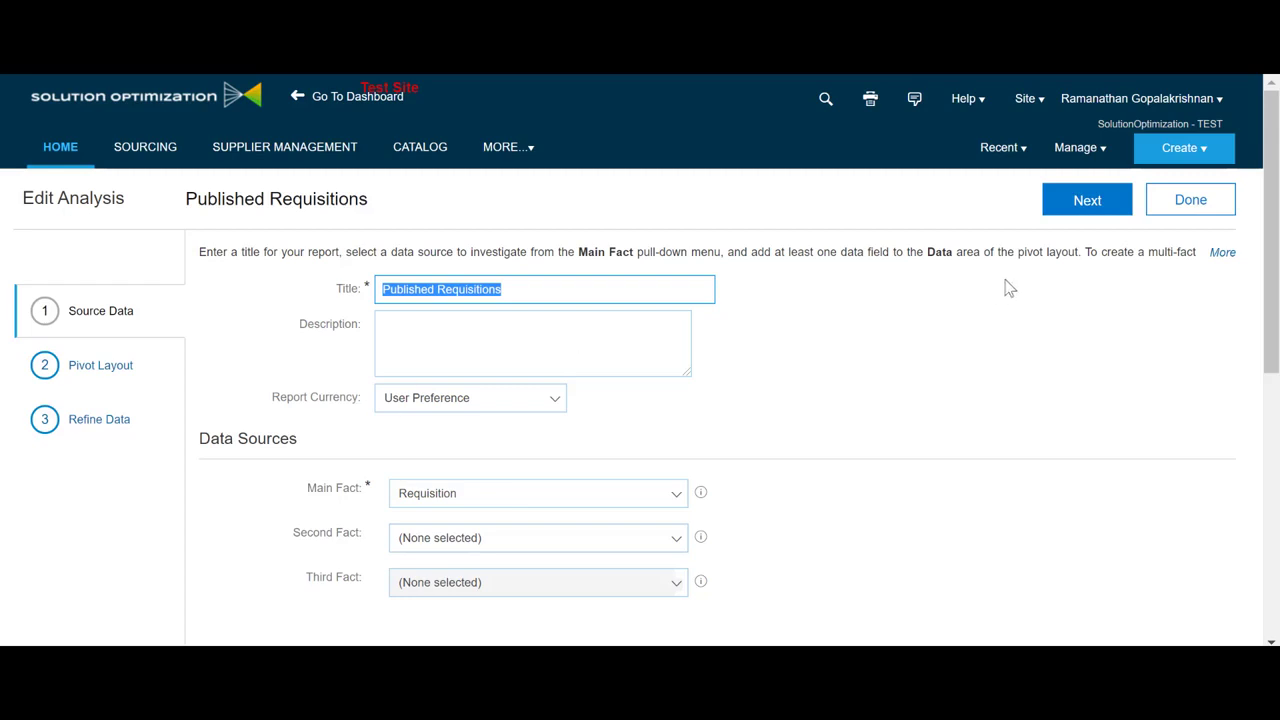
{"action": "left_click", "coordinate": [1176, 203]}
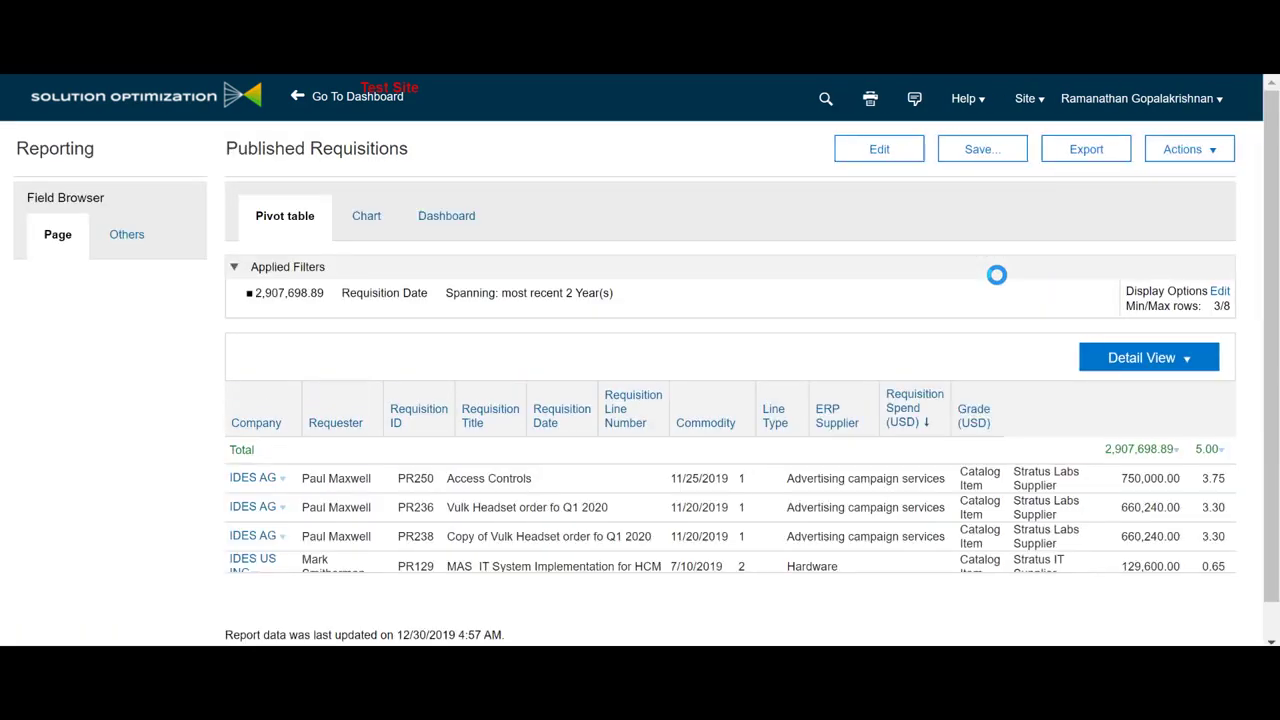
{"action": "scroll", "coordinate": [1100, 250], "scroll_direction": "down", "scroll_amount": 2}
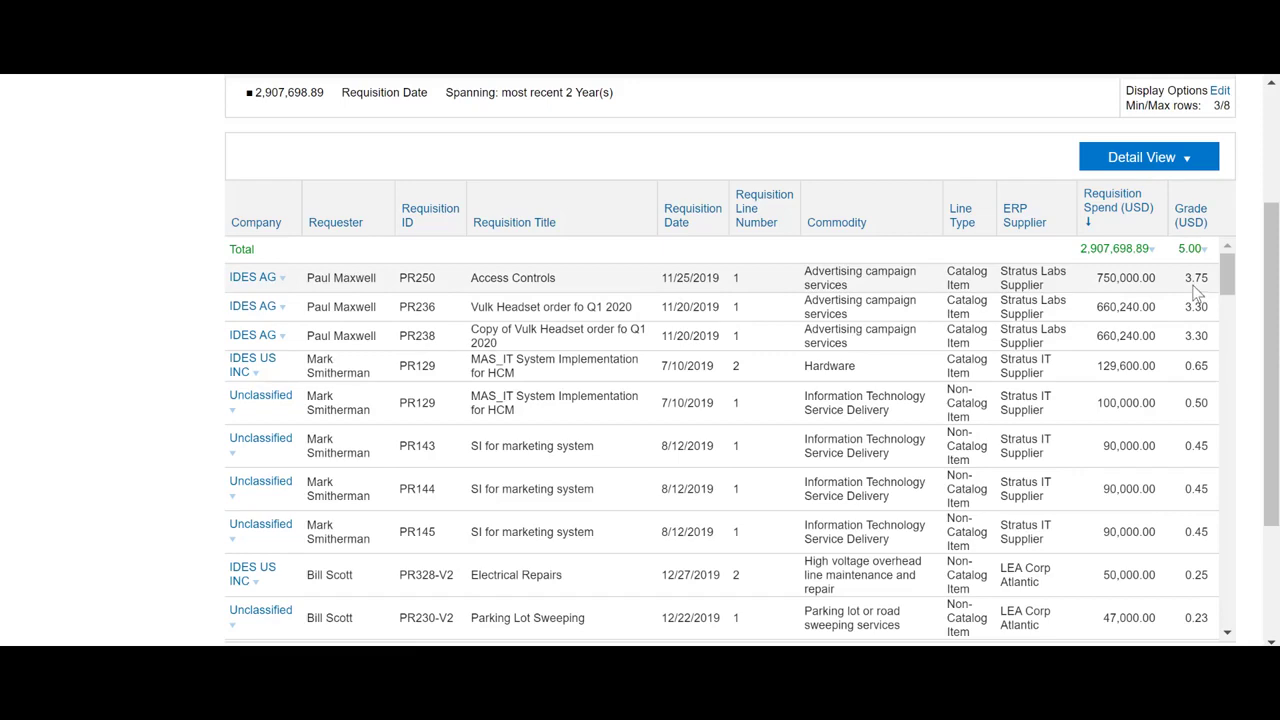
{"action": "left_click_drag", "start_coordinate": [1227, 272], "coordinate": [1227, 395]}
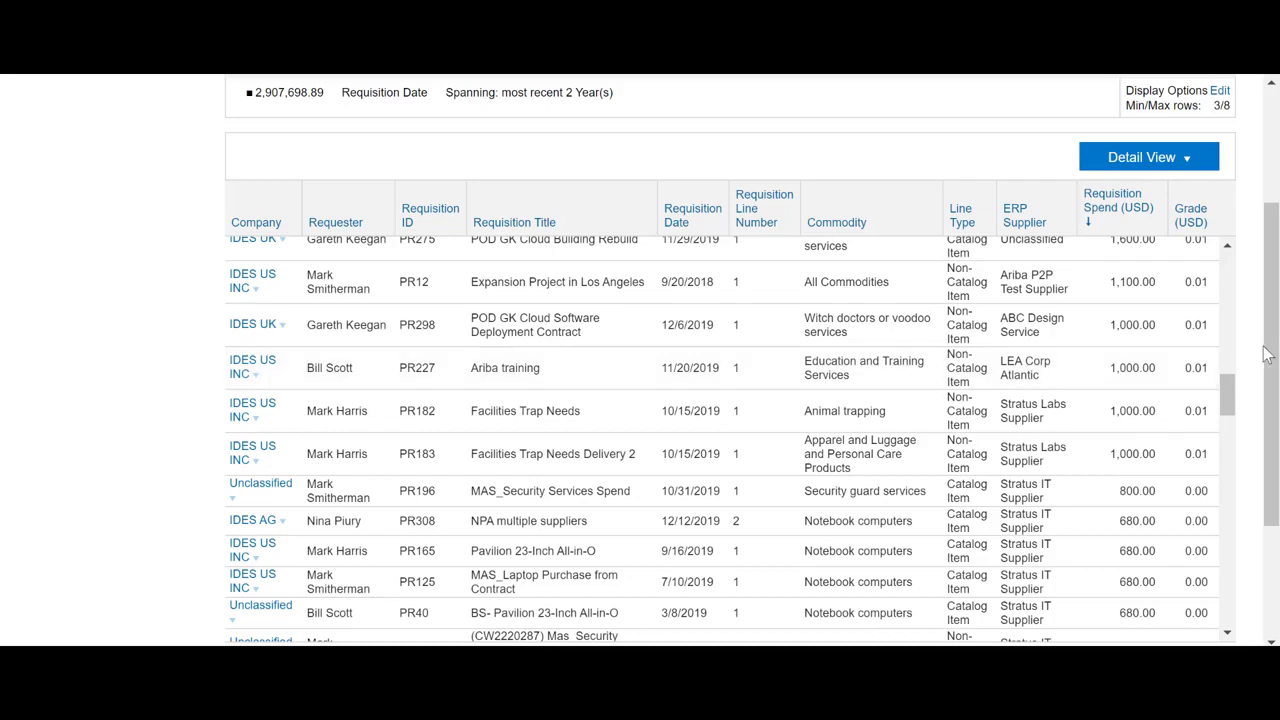
{"action": "left_click_drag", "start_coordinate": [1273, 366], "coordinate": [1277, 237]}
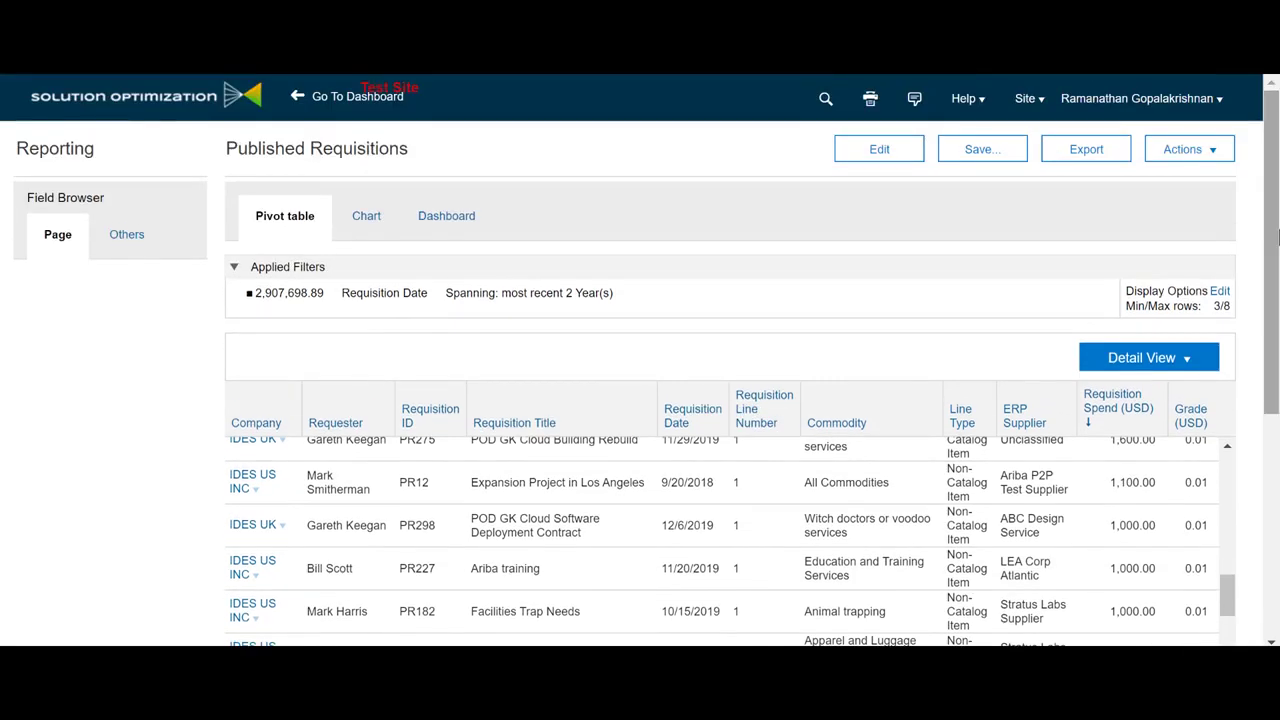